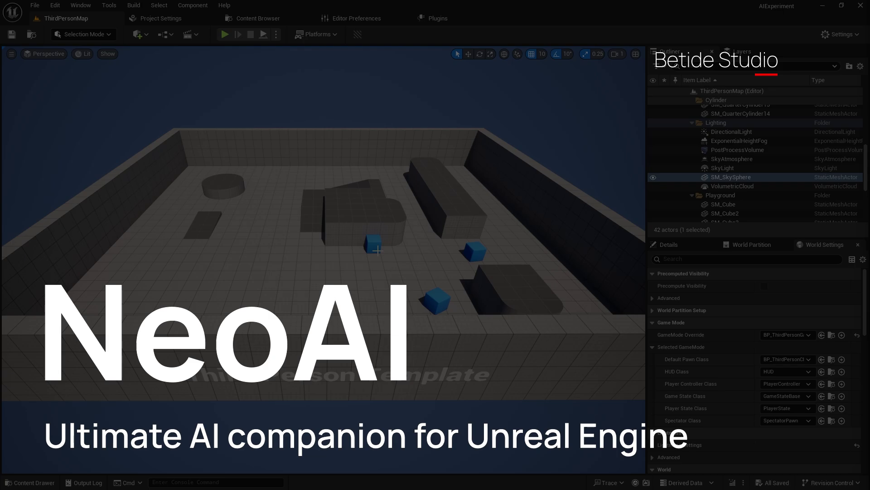
Close every open editor tab except the ThirdPersonMap level
{"action": "right_click", "coordinate": [70, 22]}
{"action": "left_click", "coordinate": [89, 70]}
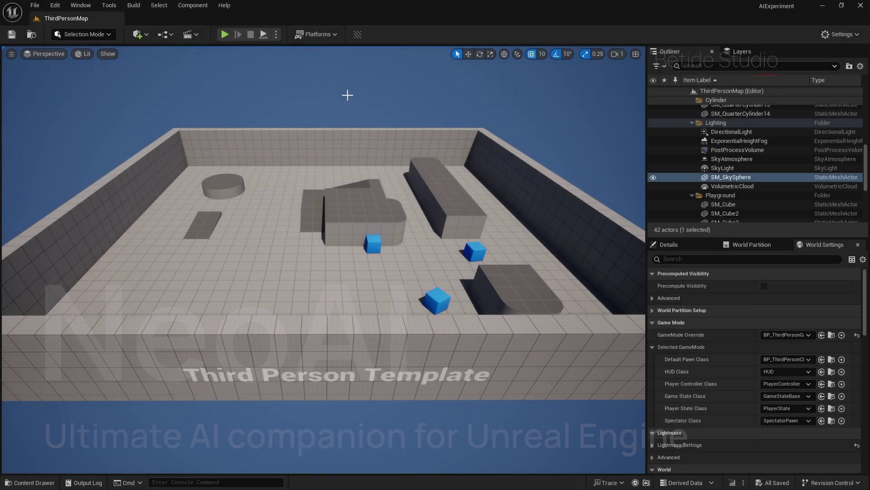
Ask NeoAI for an enemy character that moves randomly on the map and follows the player once it sees them
{"action": "key", "text": "ctrl+k"}
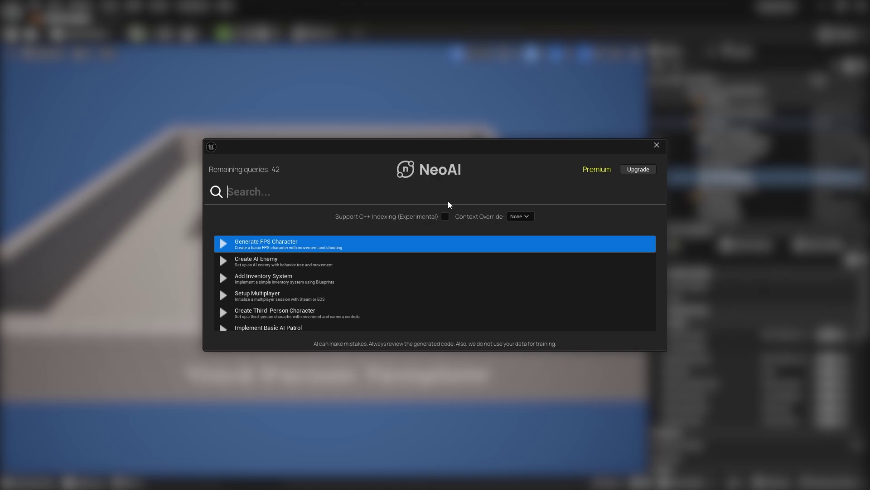
{"action": "type", "text": "Make me a Enemy Character wi"}
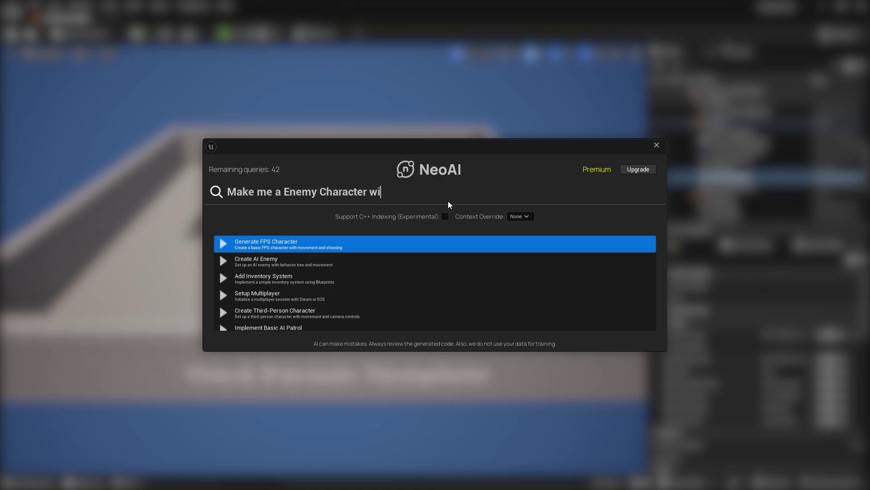
{"action": "key", "text": "BackSpace"}
{"action": "type", "text": "hich will move randomly on the map and if it see"}
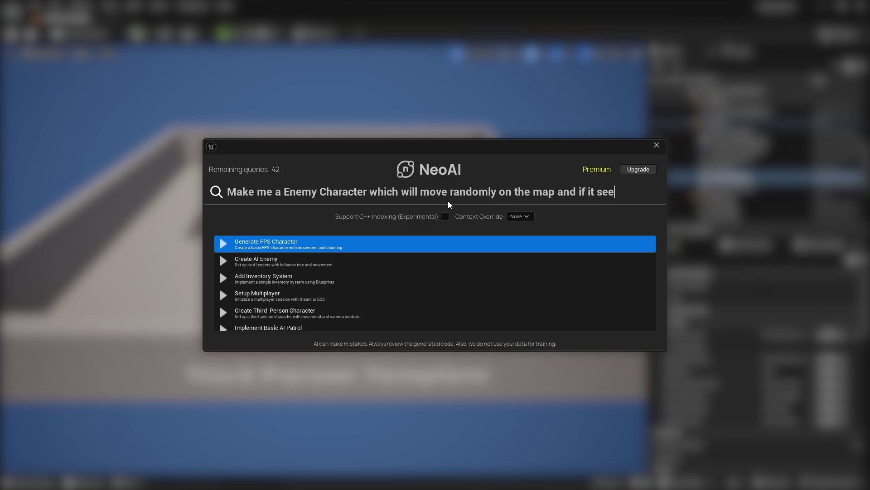
{"action": "type", "text": "s a player,"}
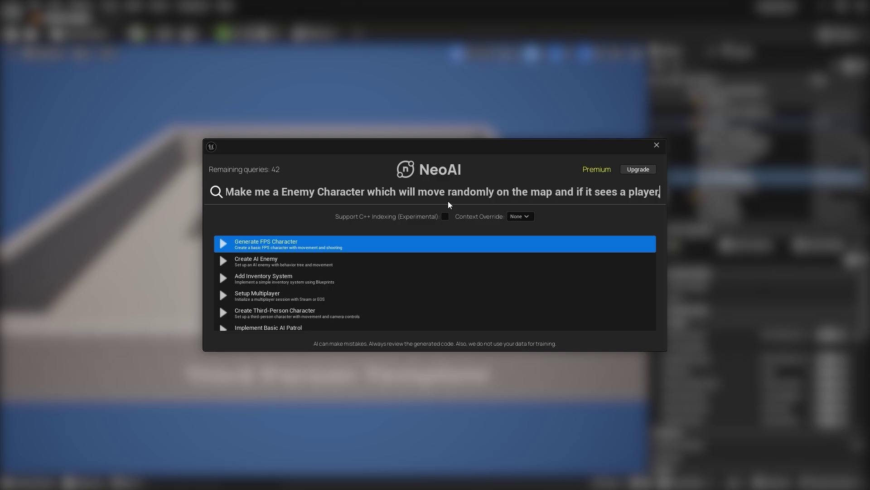
{"action": "type", "text": " it follows it like "}
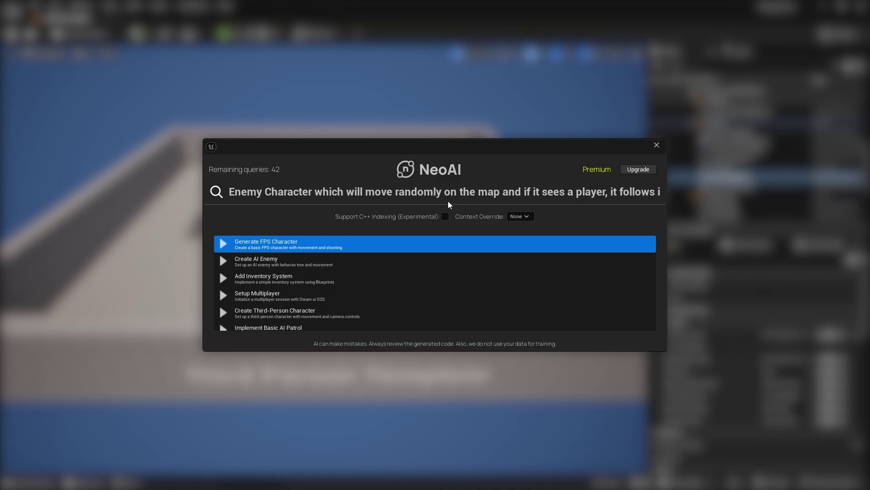
{"action": "type", "text": "a companion"}
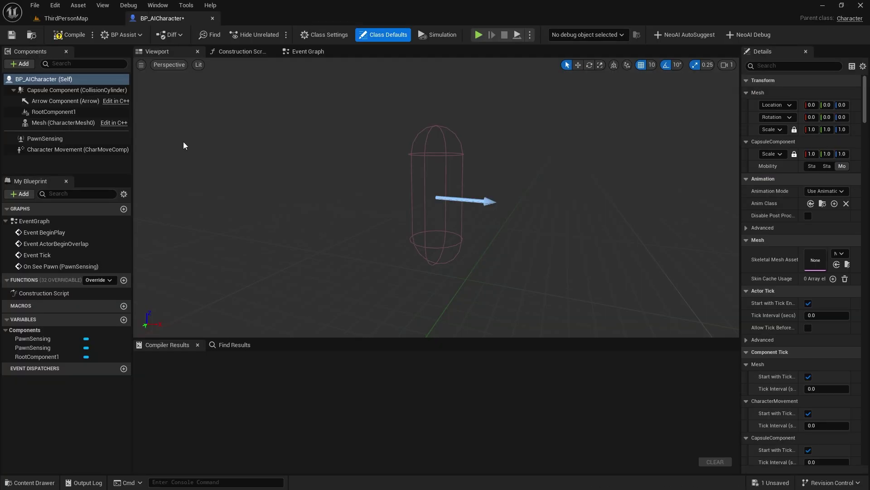
Compile and save BP_AICharacter, then give its Mesh SKM_Quinn_Simple with anim class ABP_Quinn_C
{"action": "left_click", "coordinate": [68, 35]}
{"action": "left_click", "coordinate": [11, 34]}
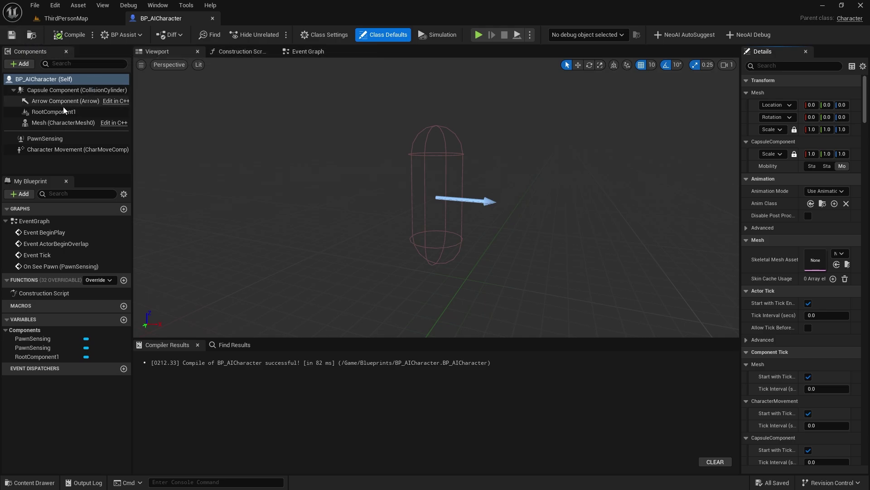
{"action": "left_click", "coordinate": [61, 122]}
{"action": "left_click_drag", "start_coordinate": [739, 209], "coordinate": [625, 209]}
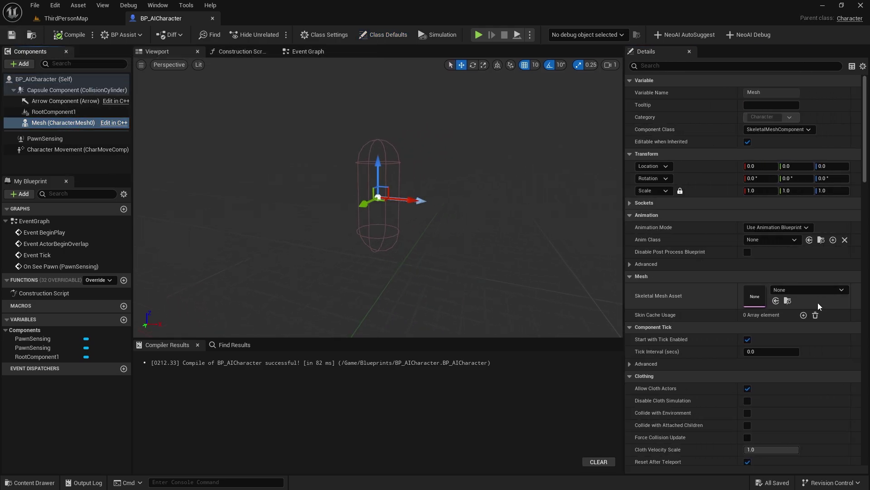
{"action": "left_click", "coordinate": [820, 292]}
{"action": "left_click", "coordinate": [798, 461]}
{"action": "left_click", "coordinate": [792, 242]}
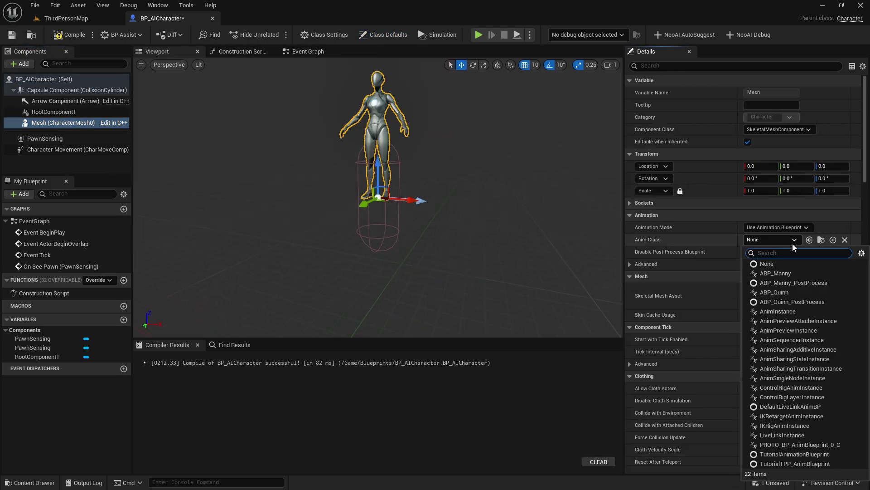
{"action": "left_click", "coordinate": [775, 292]}
Set the mesh's Location Z to -90 and Rotation Z to -90
{"action": "left_click", "coordinate": [829, 166]}
{"action": "type", "text": "-90"}
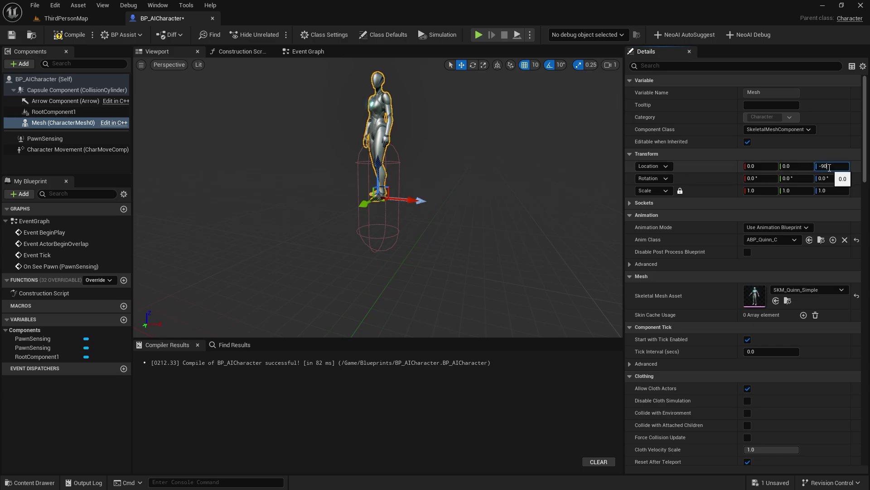
{"action": "key", "text": "Return"}
{"action": "left_click", "coordinate": [826, 178]}
{"action": "type", "text": "-90"}
{"action": "key", "text": "Return"}
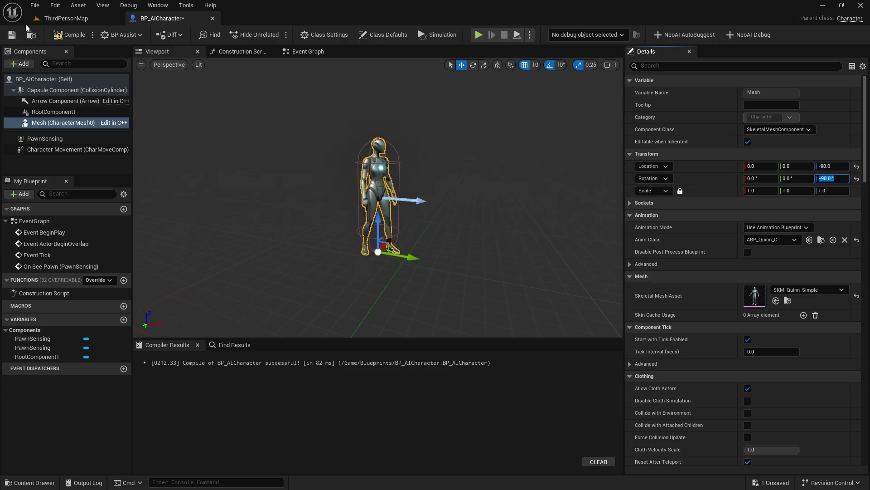
Compile the Blueprint and place a BP_AICharacter on the left of the ThirdPersonMap floor
{"action": "left_click", "coordinate": [60, 36]}
{"action": "left_click", "coordinate": [66, 18]}
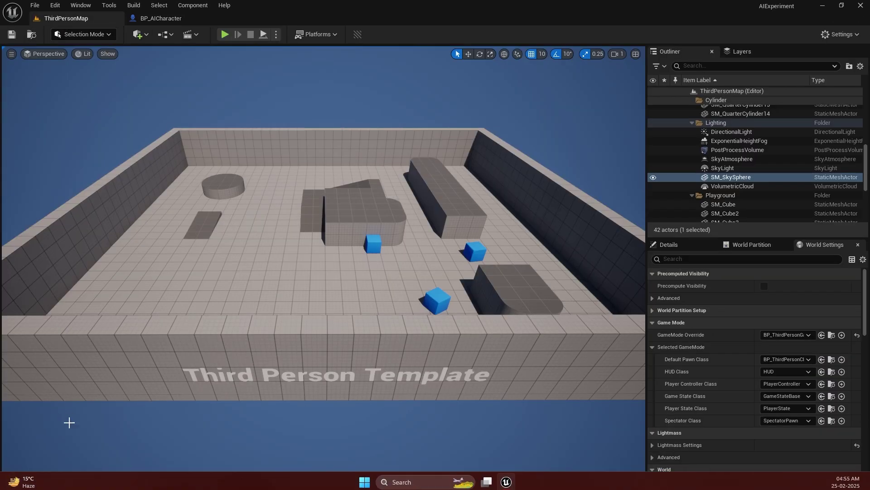
{"action": "left_click", "coordinate": [32, 482]}
{"action": "left_click_drag", "start_coordinate": [146, 356], "coordinate": [202, 262]}
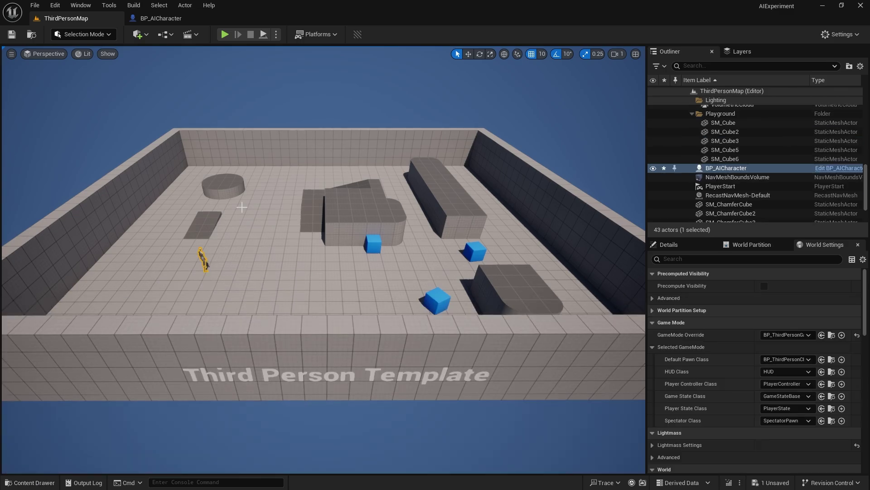
Play the level, running and jumping onto the blocks to test the enemy's chase
{"action": "left_click", "coordinate": [222, 34]}
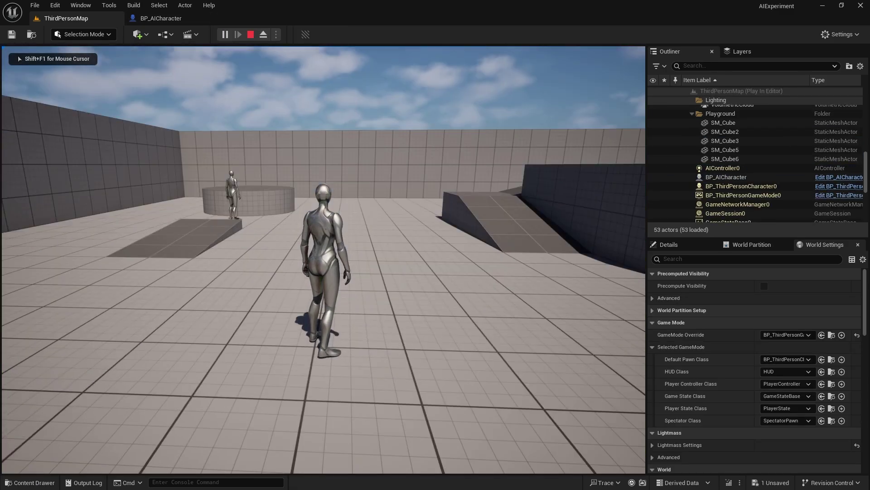
{"action": "key", "text": "d"}
{"action": "key", "text": "w"}
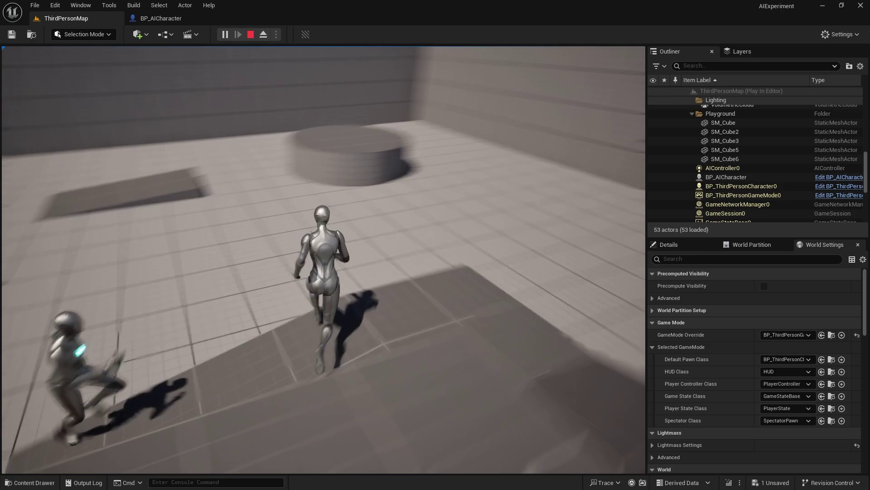
{"action": "key", "text": "space"}
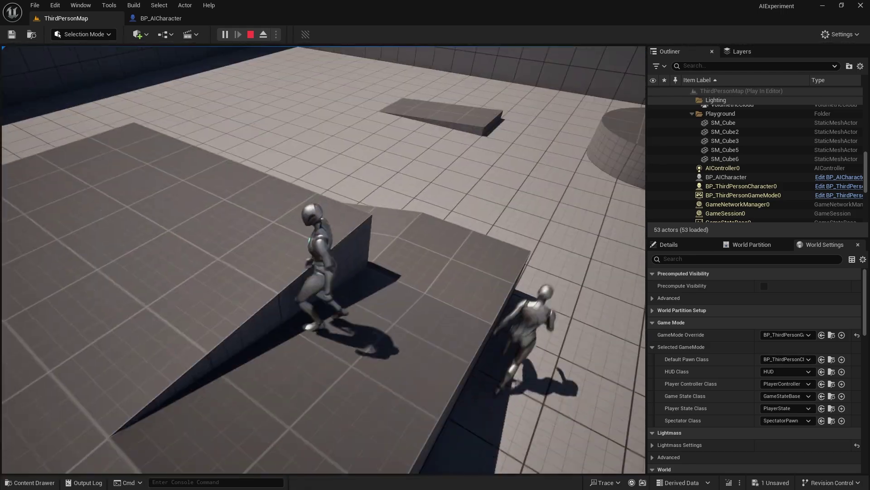
{"action": "key", "text": "w"}
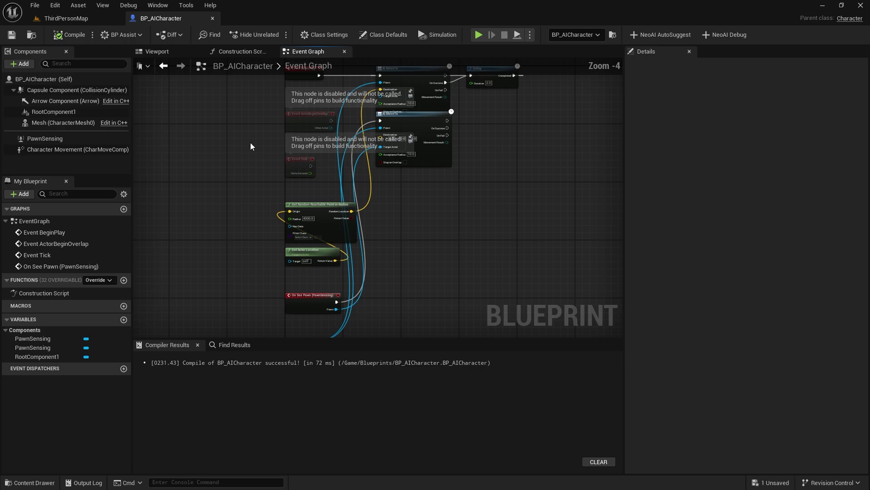
Delete the disabled overlap and tick events and group the getters and chase AI MoveTo by On See Pawn
{"action": "left_click_drag", "start_coordinate": [238, 114], "coordinate": [295, 175]}
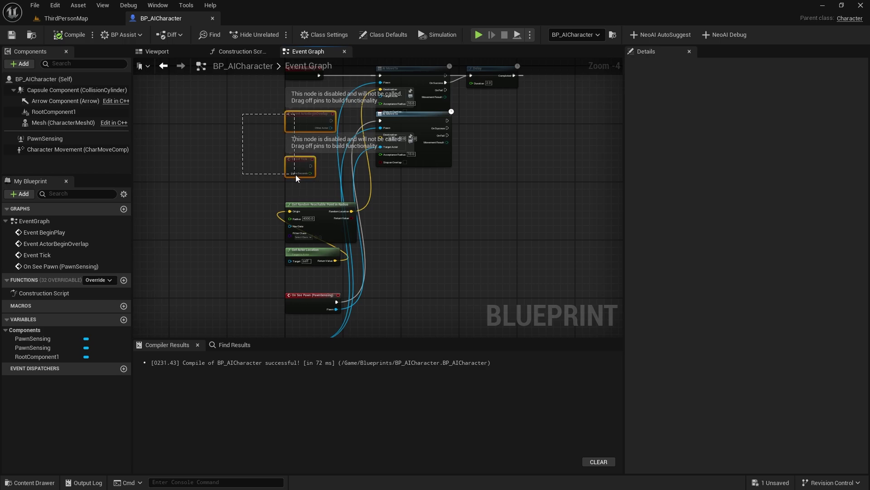
{"action": "key", "text": "Delete"}
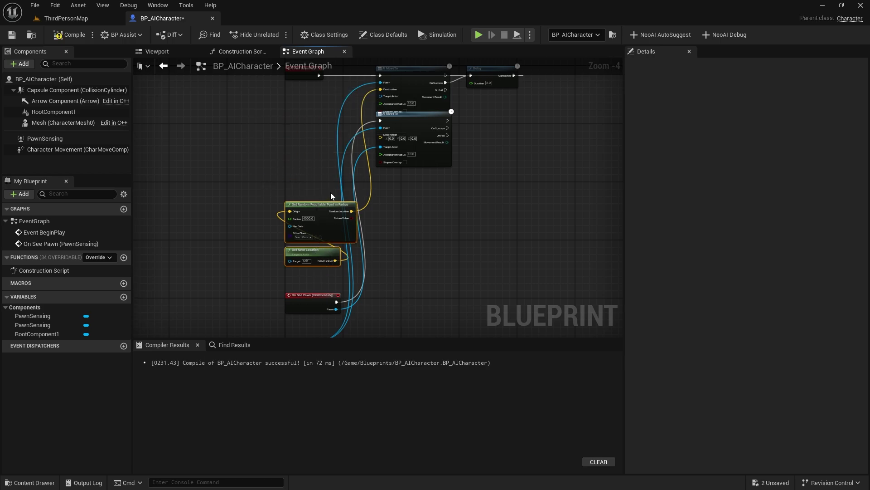
{"action": "left_click_drag", "start_coordinate": [337, 221], "coordinate": [321, 108]}
{"action": "left_click_drag", "start_coordinate": [432, 160], "coordinate": [421, 230]}
{"action": "right_click_drag", "start_coordinate": [403, 136], "coordinate": [401, 273]}
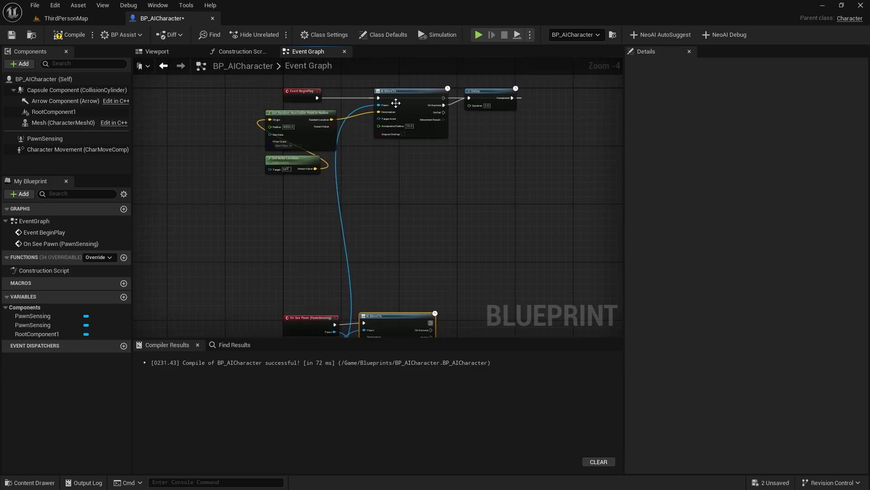
Move the Delay node above the wander AI MoveTo and frame the chase and BeginPlay groups
{"action": "scroll", "coordinate": [396, 103], "scroll_direction": "up", "scroll_amount": 3}
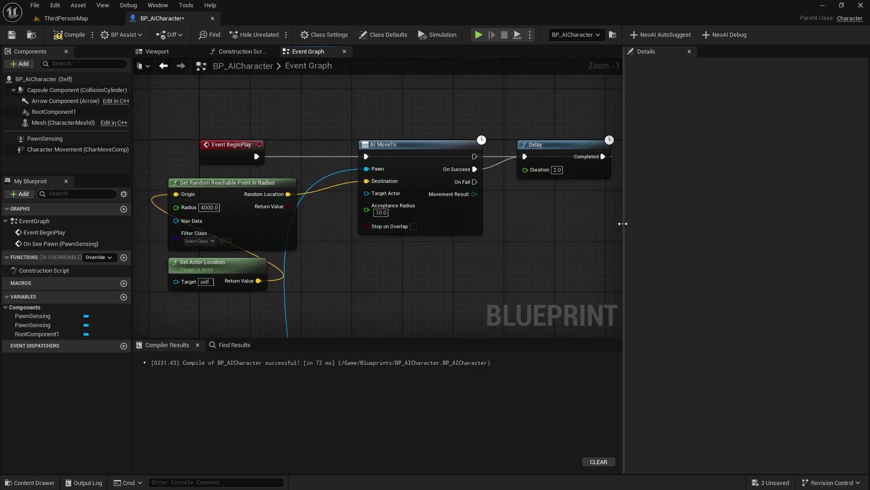
{"action": "left_click_drag", "start_coordinate": [621, 224], "coordinate": [773, 225]}
{"action": "left_click_drag", "start_coordinate": [578, 159], "coordinate": [433, 114]}
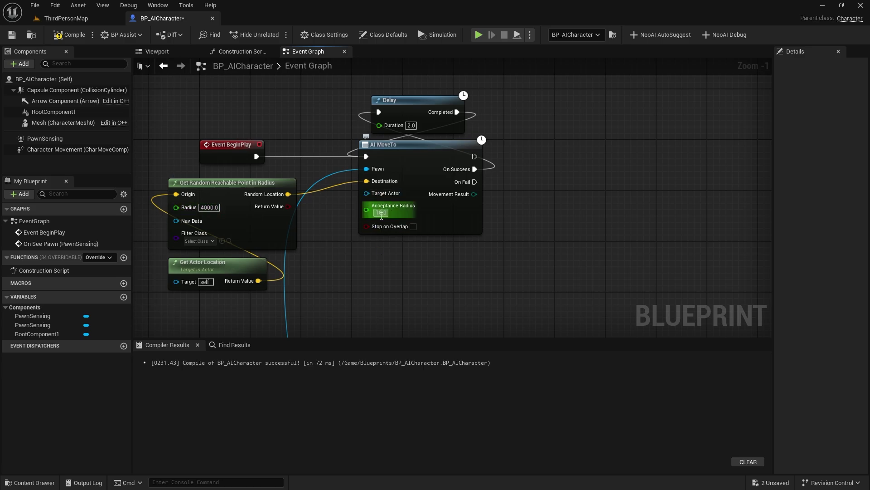
{"action": "right_click_drag", "start_coordinate": [414, 191], "coordinate": [429, 69]}
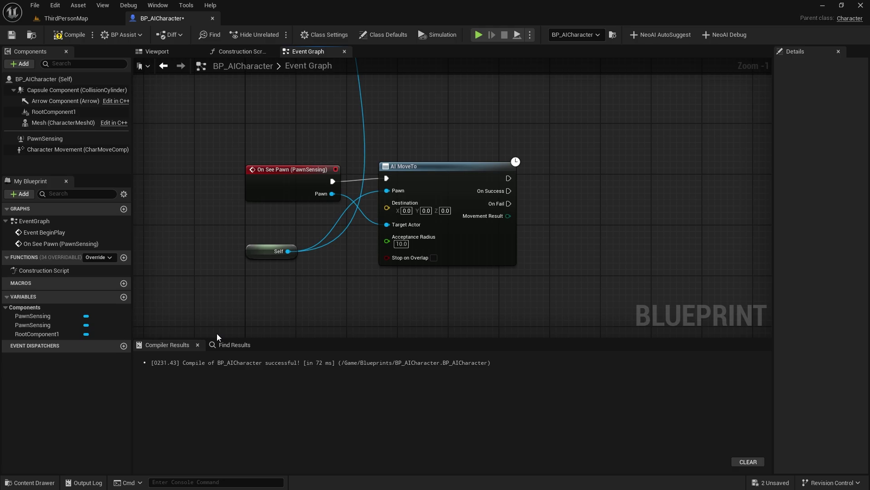
{"action": "double_click", "coordinate": [198, 345]}
{"action": "right_click_drag", "start_coordinate": [341, 300], "coordinate": [350, 330]}
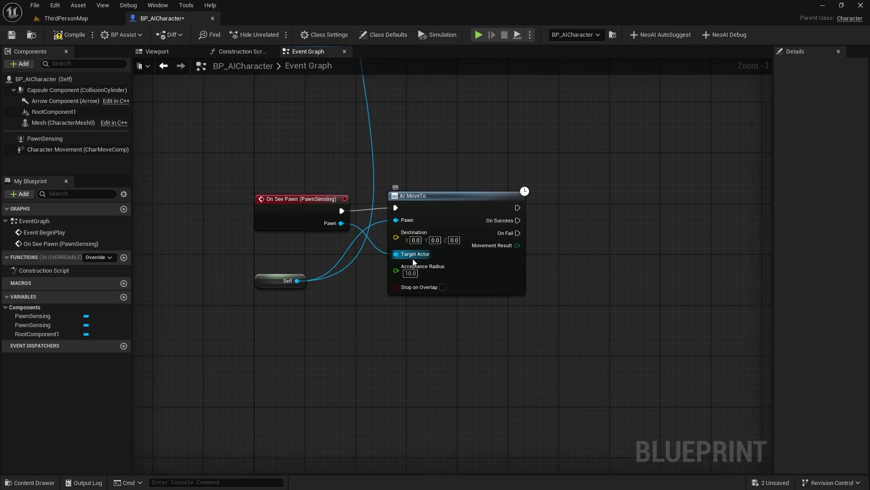
{"action": "right_click_drag", "start_coordinate": [378, 165], "coordinate": [371, 352]}
{"action": "right_click_drag", "start_coordinate": [304, 172], "coordinate": [346, 321]}
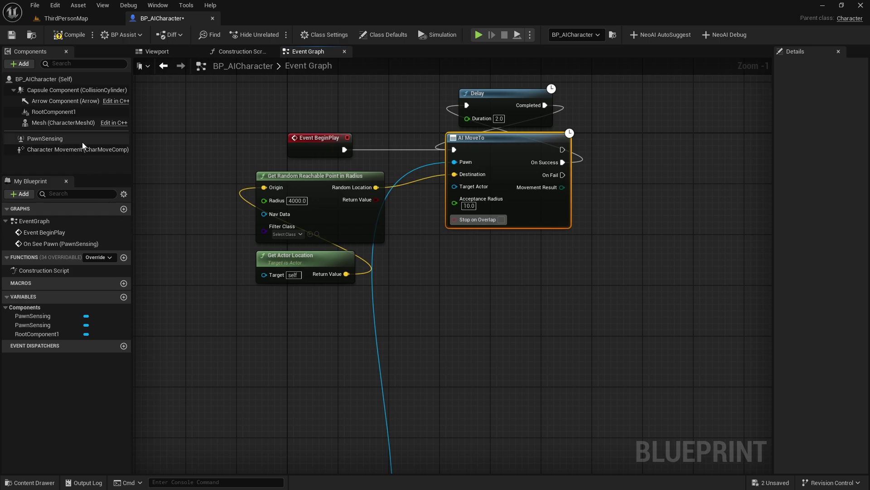
Set the PawnSensing component's Sight Radius to 50 and compile the Blueprint
{"action": "left_click", "coordinate": [83, 141]}
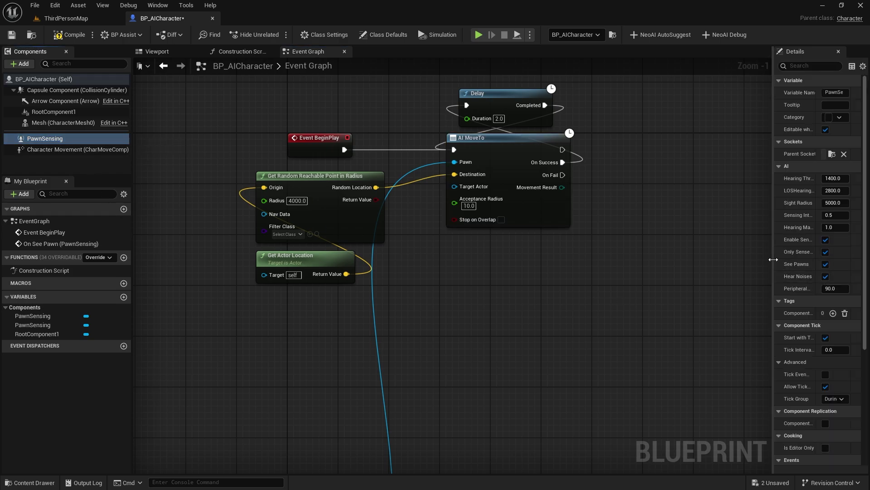
{"action": "left_click_drag", "start_coordinate": [775, 262], "coordinate": [186, 255]}
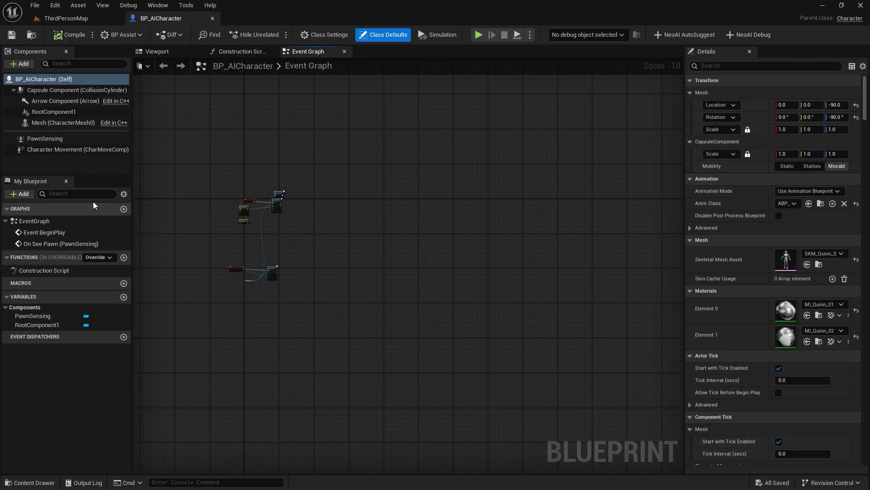
{"action": "left_click", "coordinate": [45, 138]}
{"action": "left_click", "coordinate": [786, 202]}
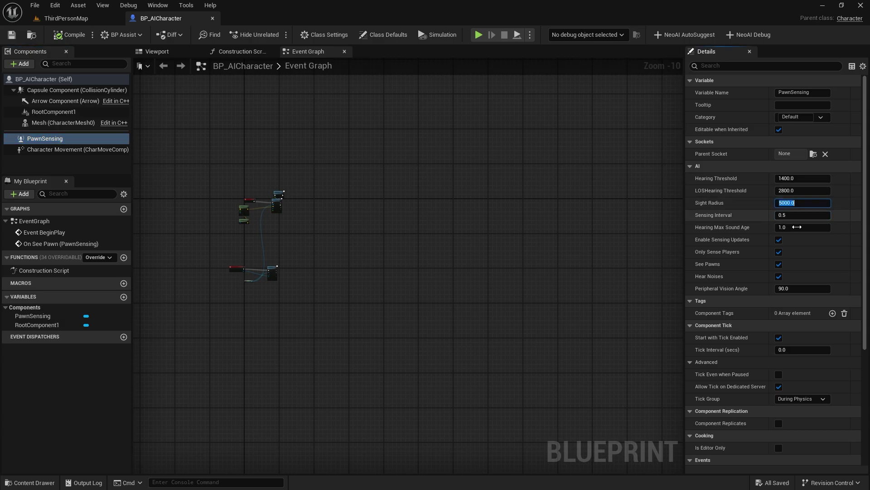
{"action": "type", "text": "50"}
{"action": "key", "text": "Return"}
{"action": "left_click", "coordinate": [57, 36]}
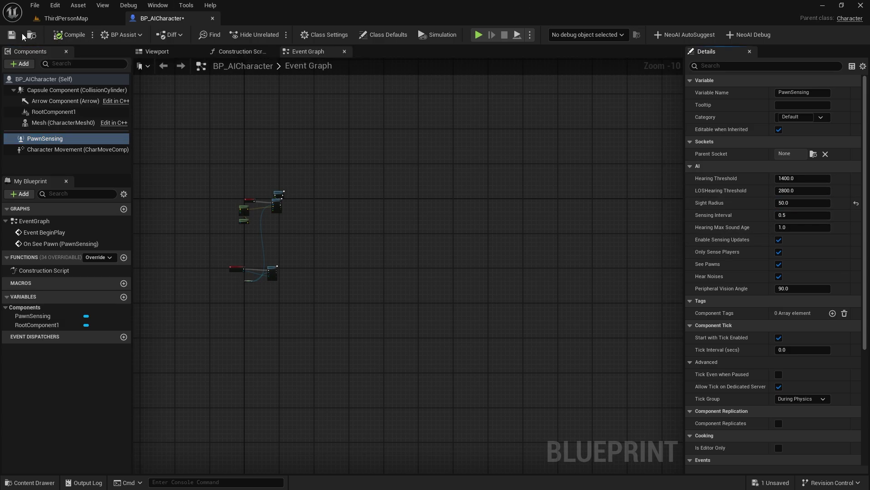
{"action": "left_click", "coordinate": [90, 18]}
{"action": "left_click", "coordinate": [225, 34]}
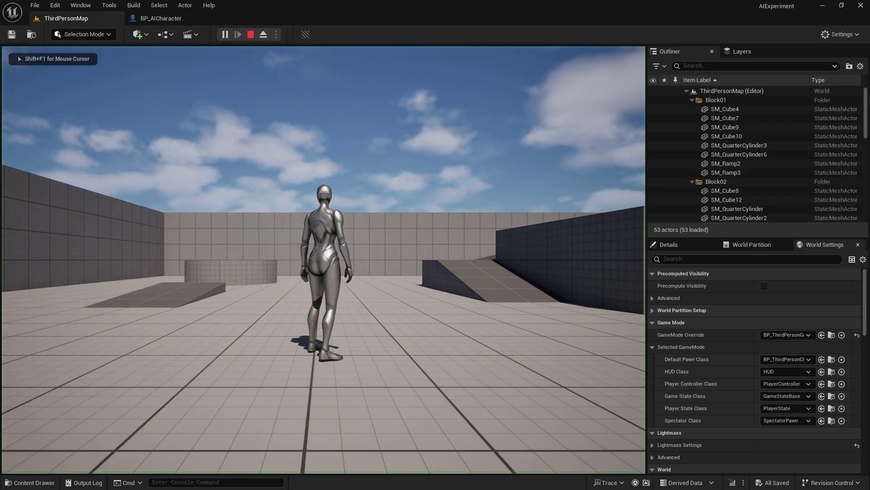
{"action": "key", "text": "w"}
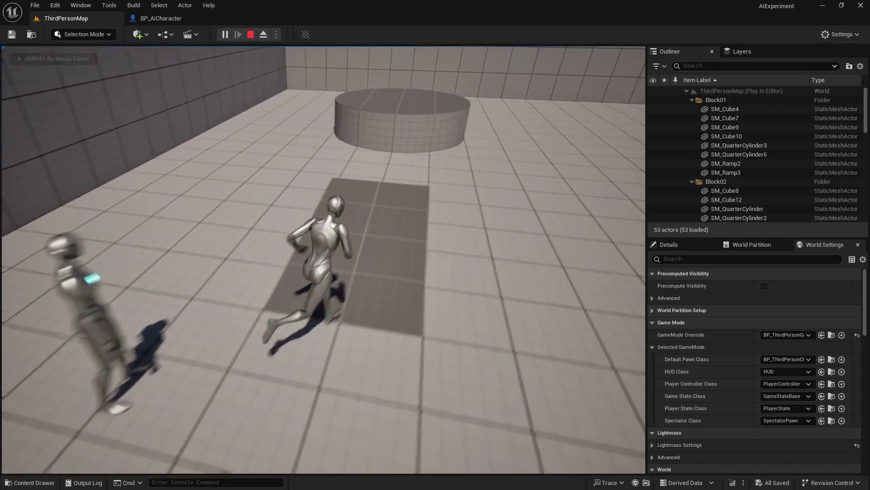
{"action": "key", "text": "shift+F1"}
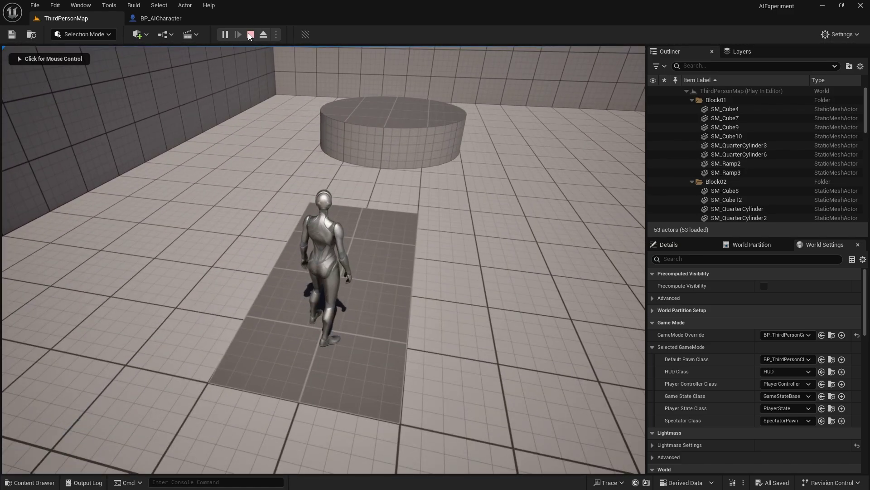
{"action": "left_click", "coordinate": [251, 35]}
{"action": "left_click", "coordinate": [161, 18]}
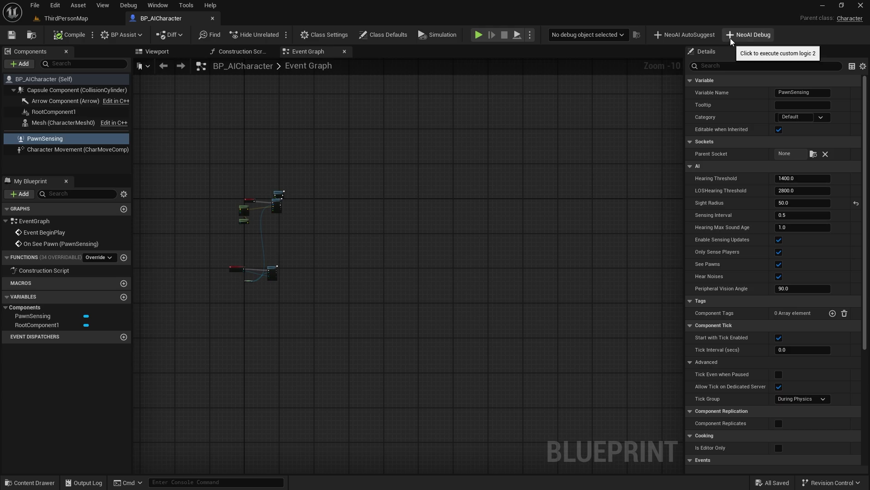
Run NeoAI Auto-Debugger on the PawnSensing bug and auto-fix Sight Radius to 4000
{"action": "left_click", "coordinate": [67, 136]}
{"action": "left_click", "coordinate": [67, 137]}
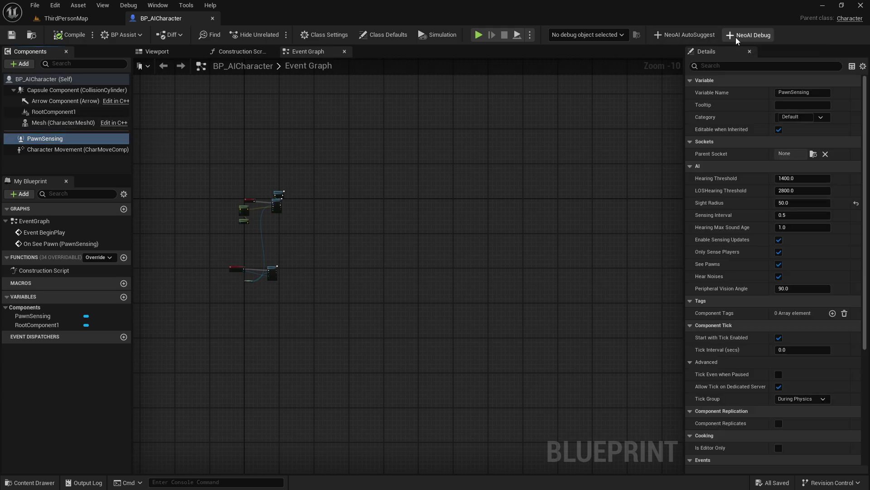
{"action": "left_click", "coordinate": [748, 35]}
{"action": "left_click", "coordinate": [517, 220]}
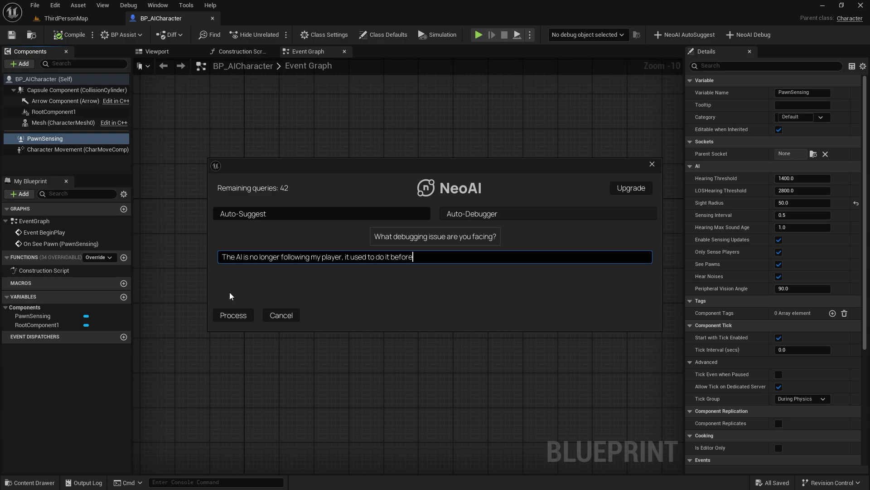
{"action": "left_click", "coordinate": [235, 318]}
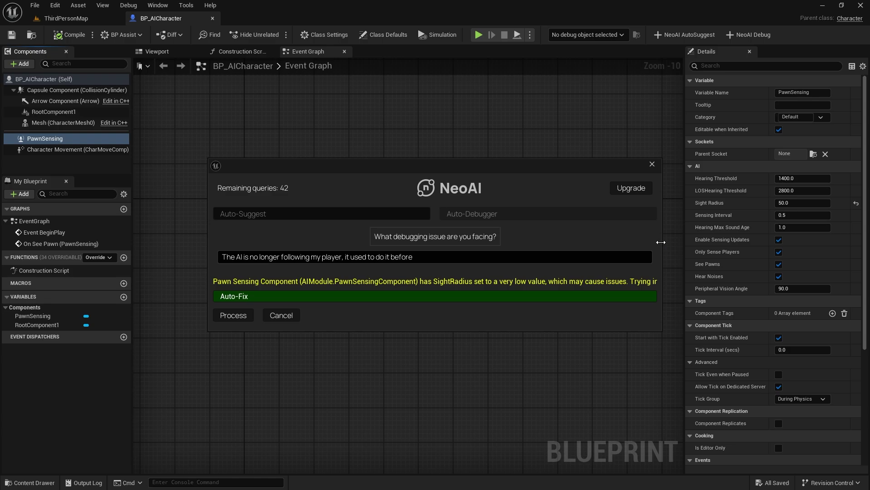
{"action": "left_click_drag", "start_coordinate": [662, 242], "coordinate": [755, 234]}
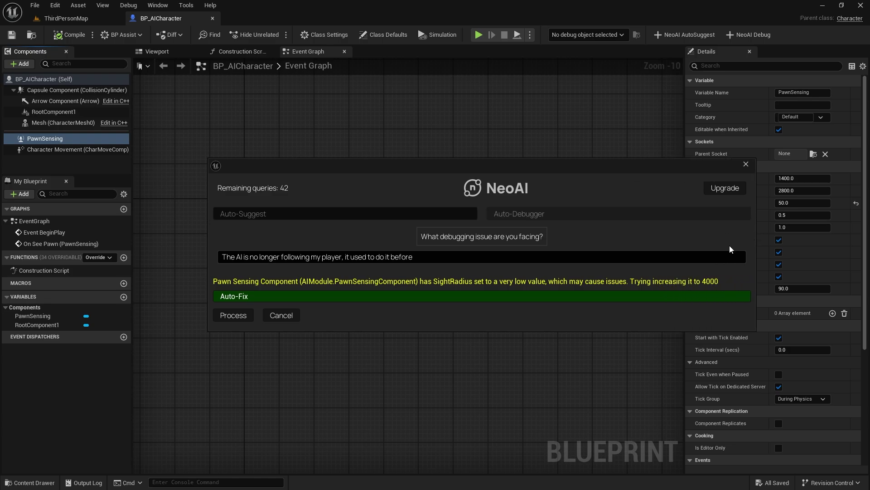
{"action": "left_click", "coordinate": [591, 298]}
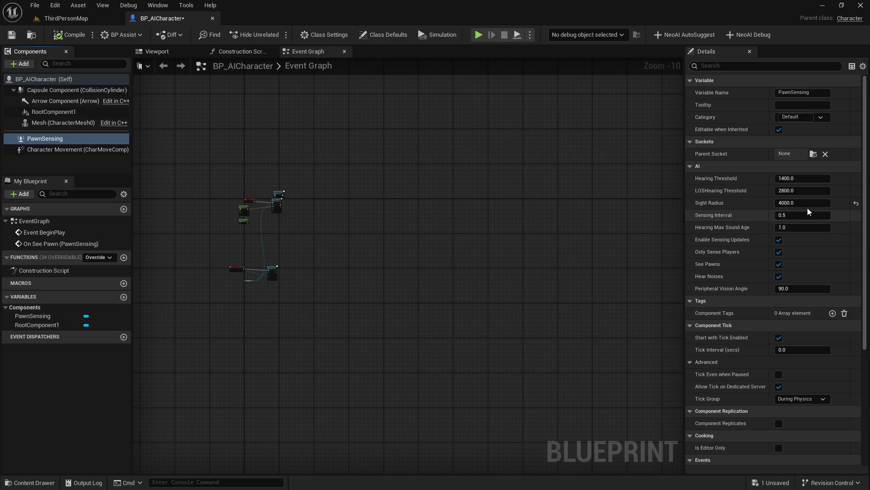
Save the fixed Blueprint, play ThirdPersonMap and run past the enemy so it follows
{"action": "left_click", "coordinate": [10, 36]}
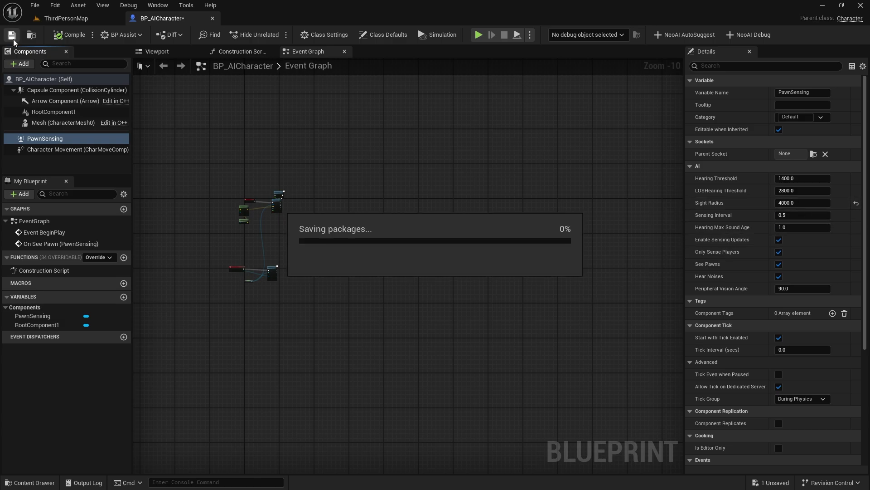
{"action": "left_click", "coordinate": [65, 19]}
{"action": "left_click", "coordinate": [222, 34]}
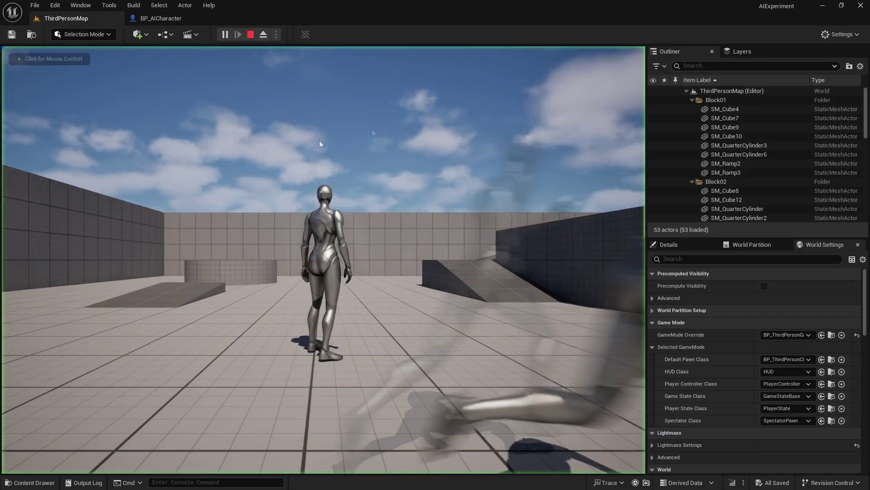
{"action": "key", "text": "w"}
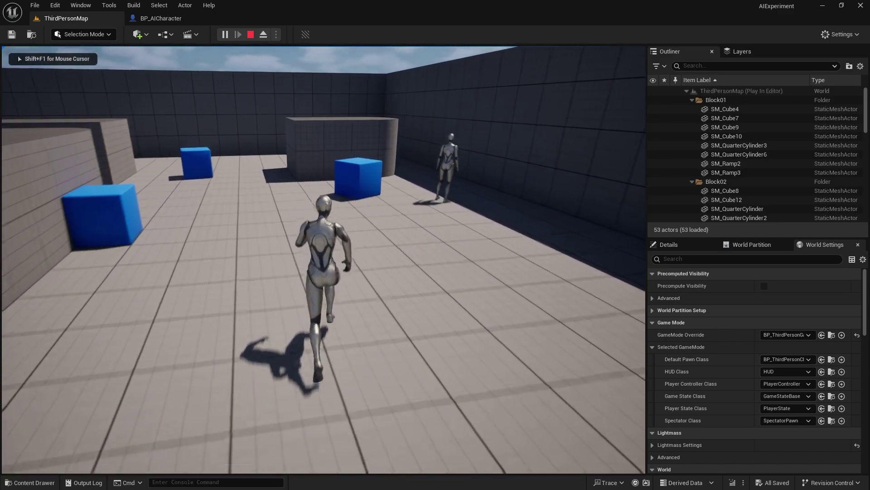
{"action": "key", "text": "a"}
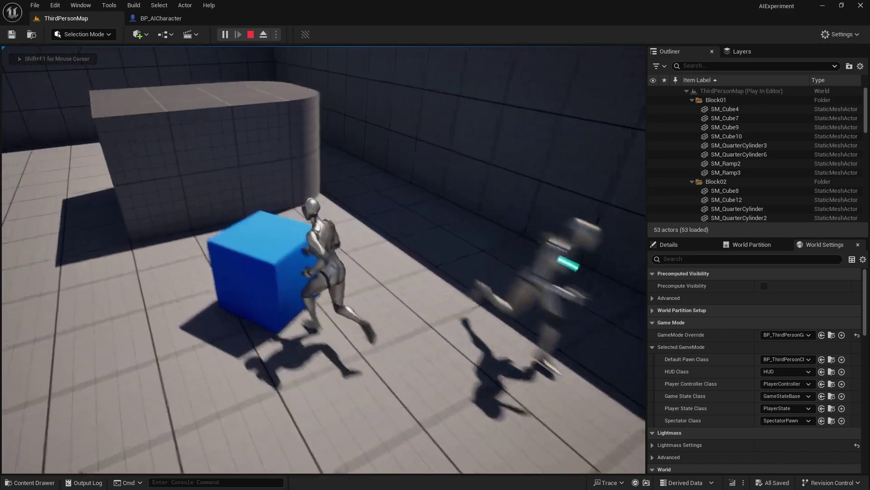
{"action": "key", "text": "w"}
{"action": "key", "text": "w"}
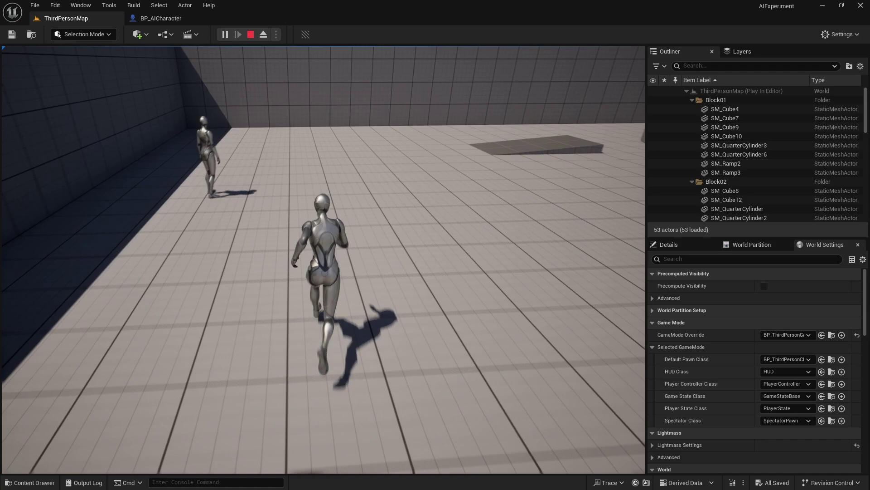
{"action": "key", "text": "d"}
{"action": "key", "text": "w"}
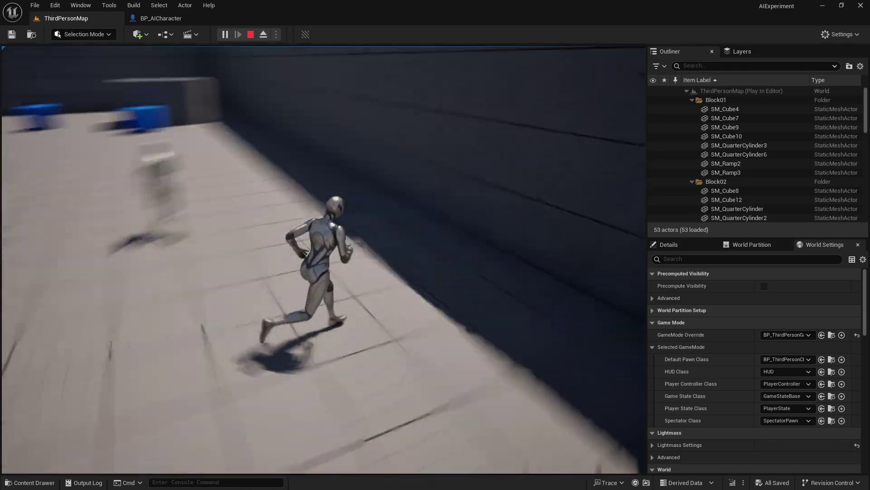
{"action": "key", "text": "w"}
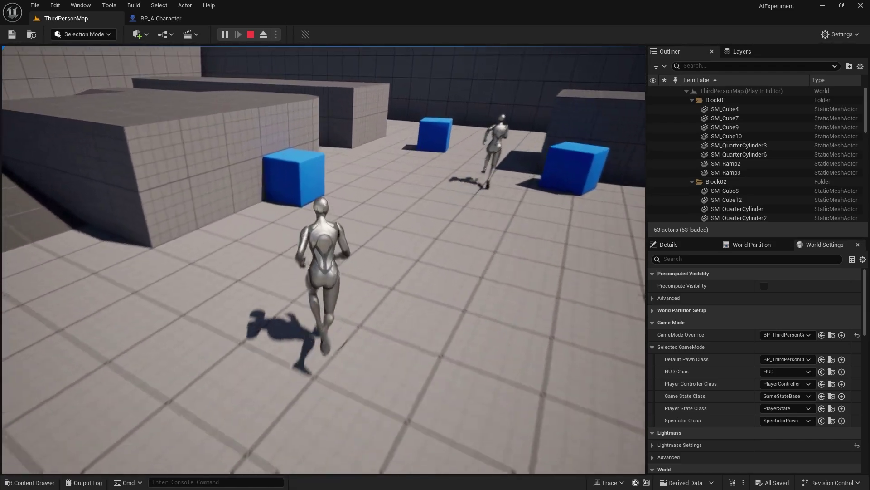
{"action": "key", "text": "w"}
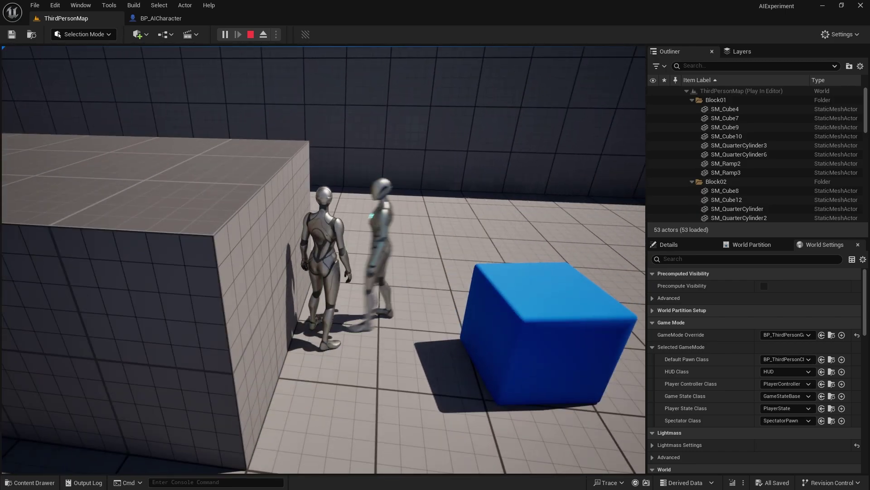
Lead the chasing enemy up the ramp block and jump down beside it, then release the mouse
{"action": "left_click", "coordinate": [179, 201]}
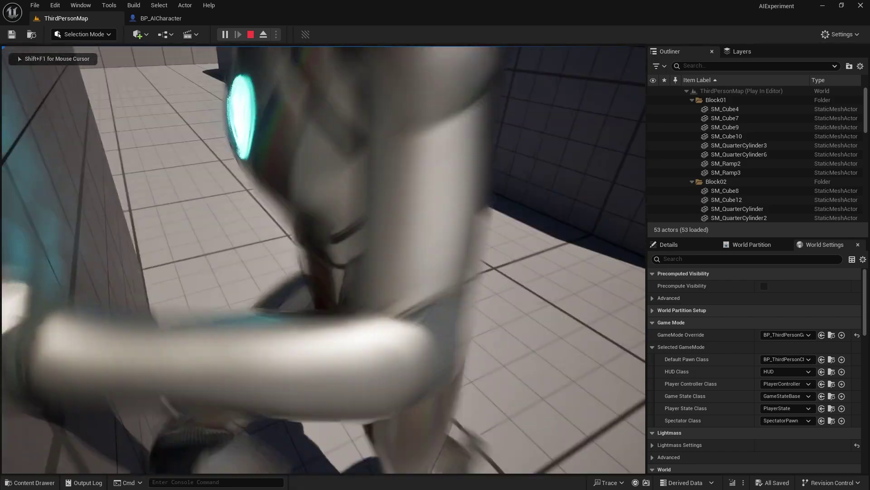
{"action": "key", "text": "s"}
{"action": "key", "text": "a"}
{"action": "key", "text": "w"}
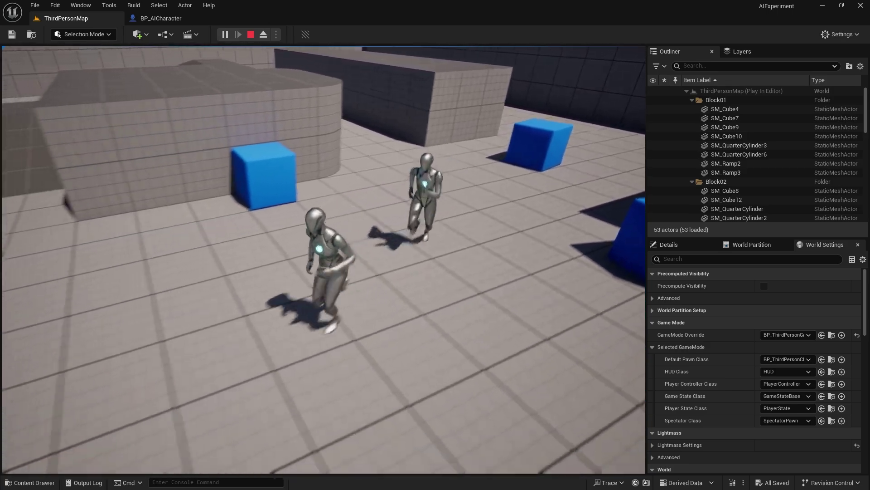
{"action": "key", "text": "w"}
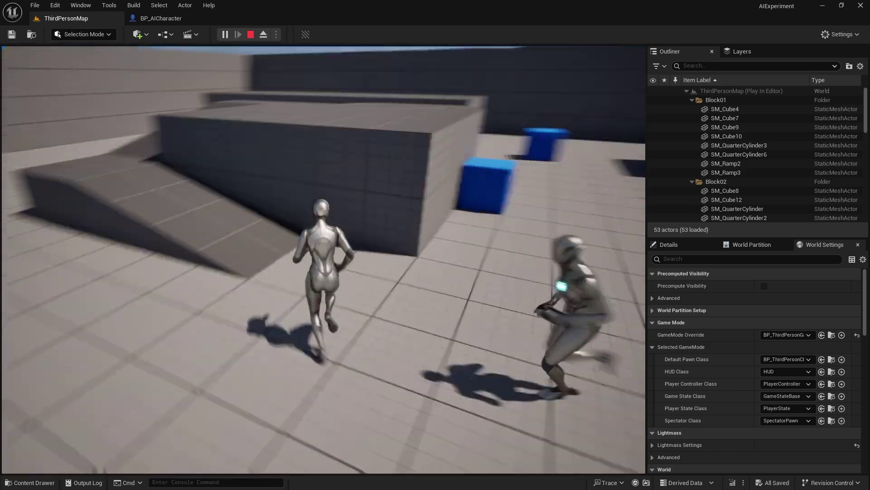
{"action": "key", "text": "w"}
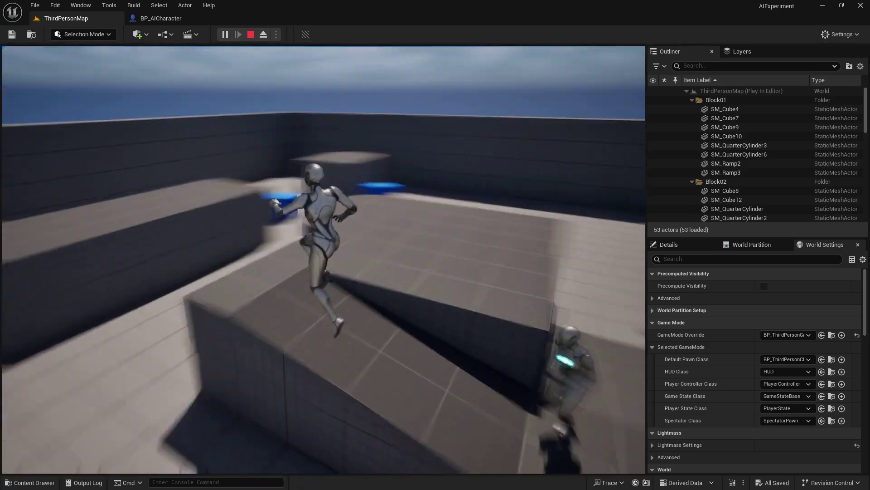
{"action": "key", "text": "w"}
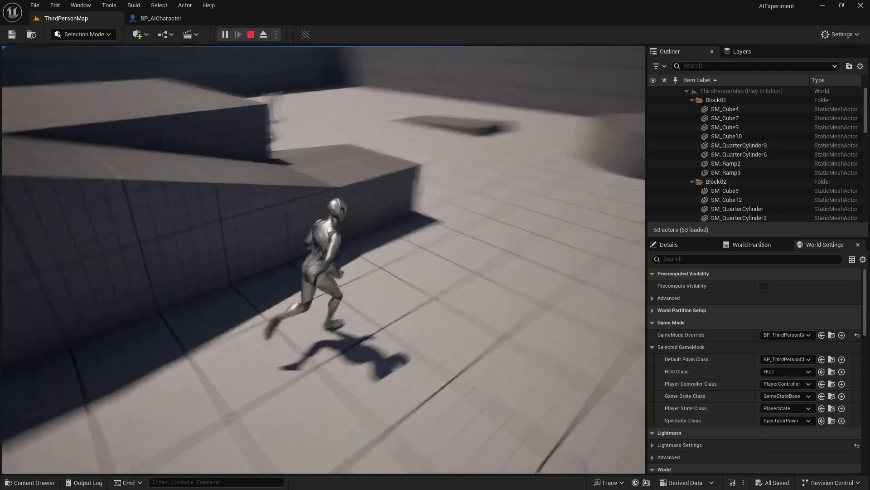
{"action": "key", "text": "space"}
{"action": "key", "text": "shift+F1"}
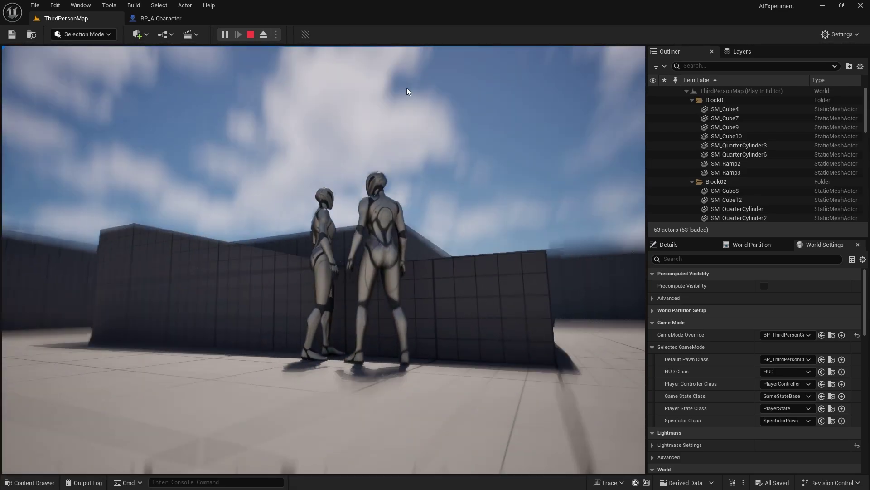
Restart the play session and run and jump across the ramp blocks with the enemy close behind
{"action": "left_click", "coordinate": [251, 37]}
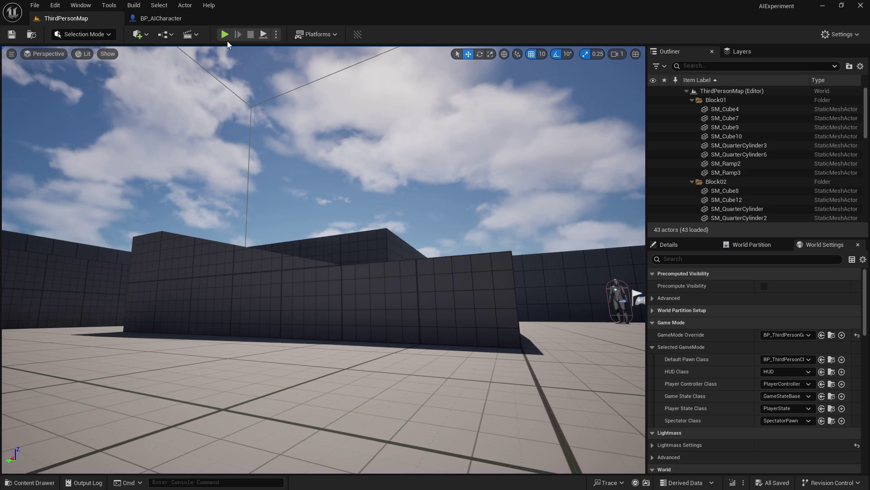
{"action": "left_click", "coordinate": [226, 37]}
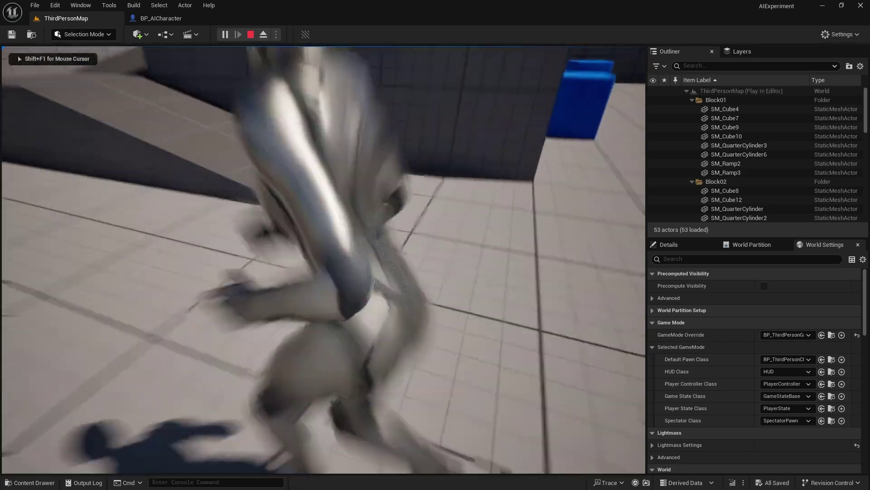
{"action": "key", "text": "w"}
{"action": "key", "text": "space"}
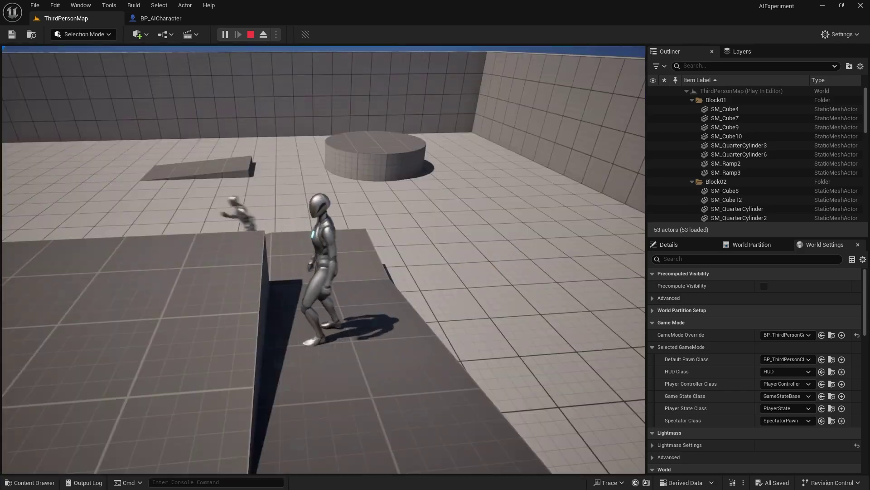
{"action": "key", "text": "w"}
{"action": "key", "text": "d"}
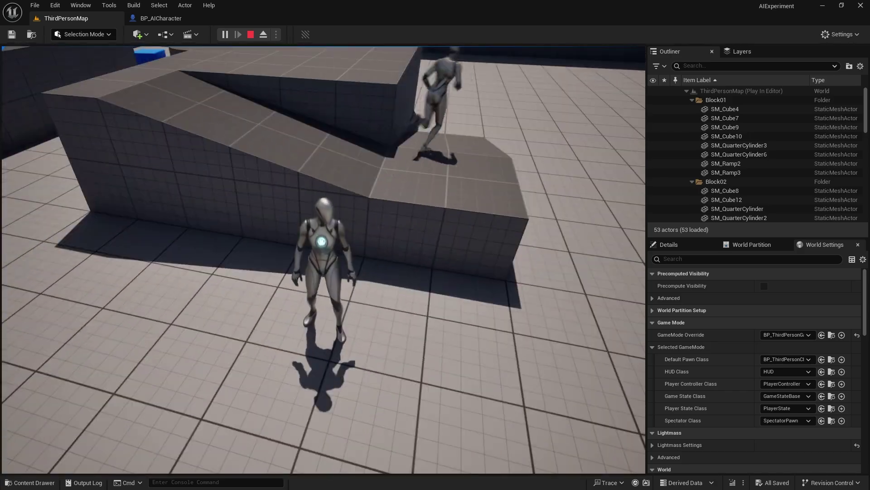
{"action": "key", "text": "w"}
{"action": "key", "text": "space"}
{"action": "key", "text": "d"}
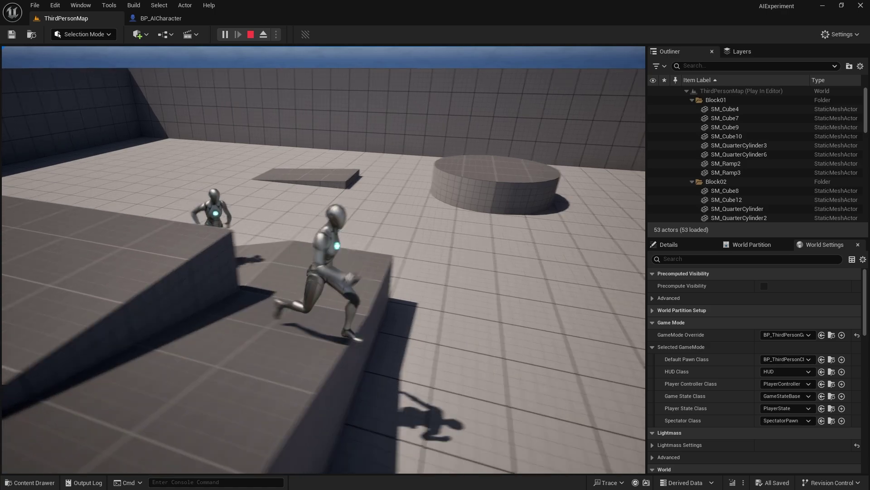
{"action": "key", "text": "w"}
{"action": "key", "text": "space"}
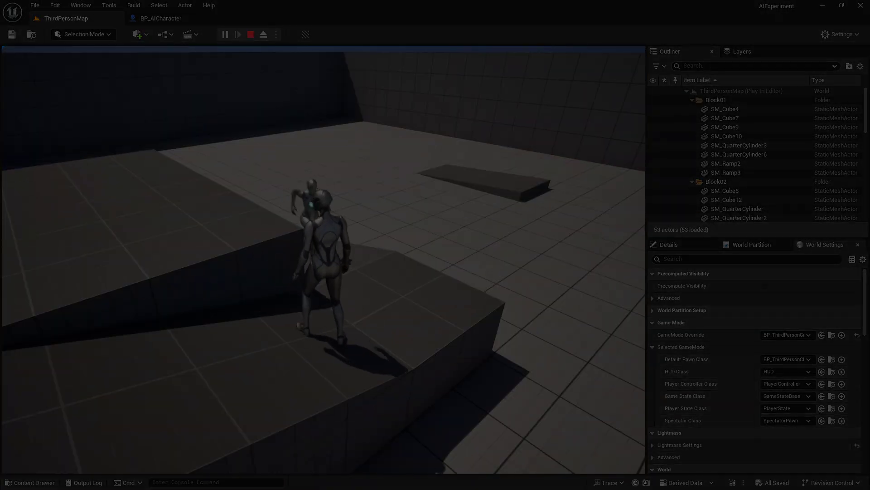